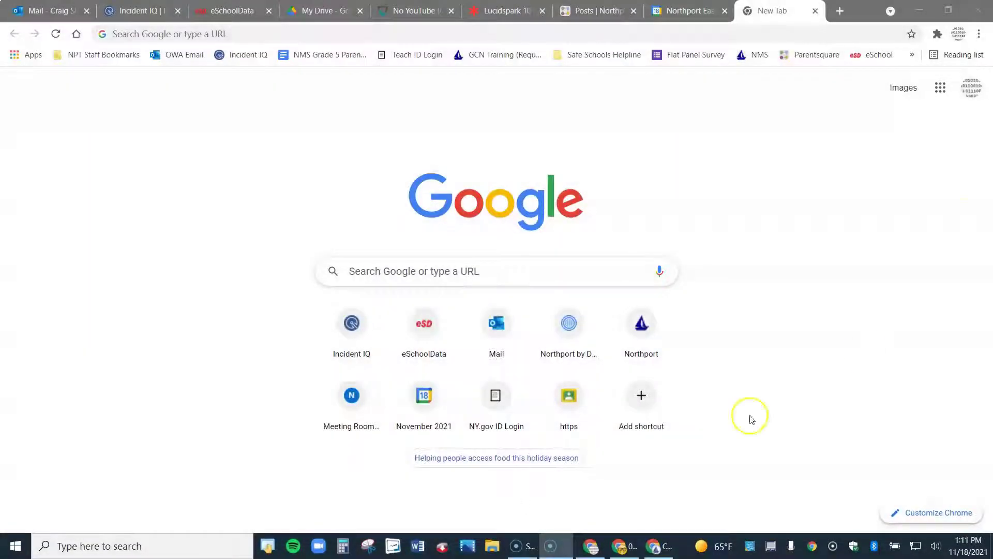
Step: Open Google Calendar from the Google apps grid to the November 2021 month view
{"action": "left_click", "coordinate": [941, 87]}
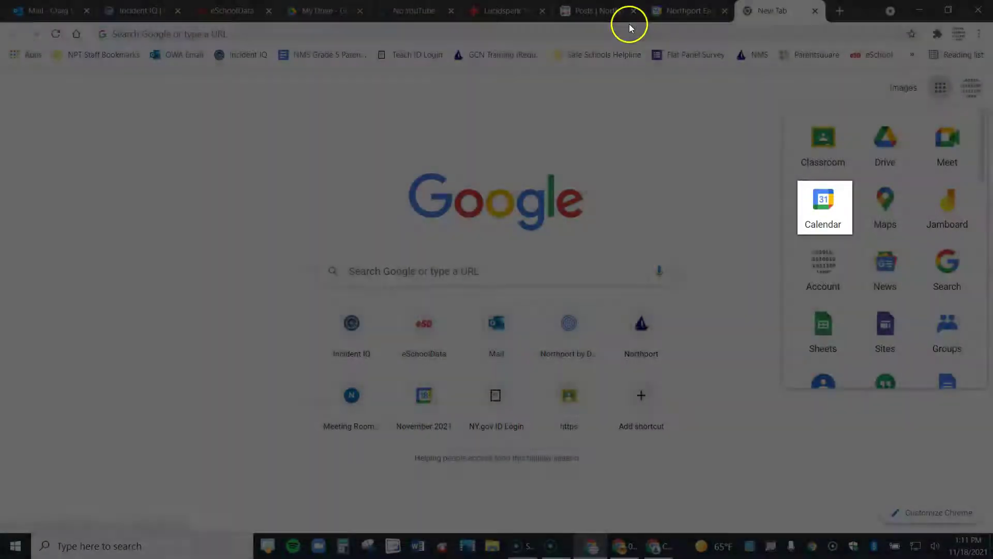
{"action": "left_click", "coordinate": [672, 11]}
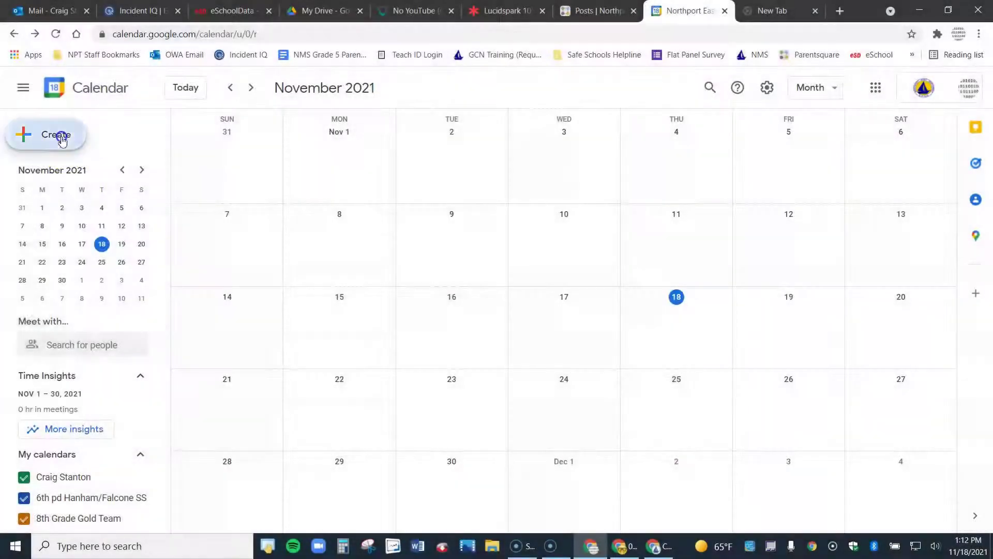
Step: Create a new event titled 'Parent Conferences' dated Tuesday, November 30
{"action": "left_click", "coordinate": [60, 136]}
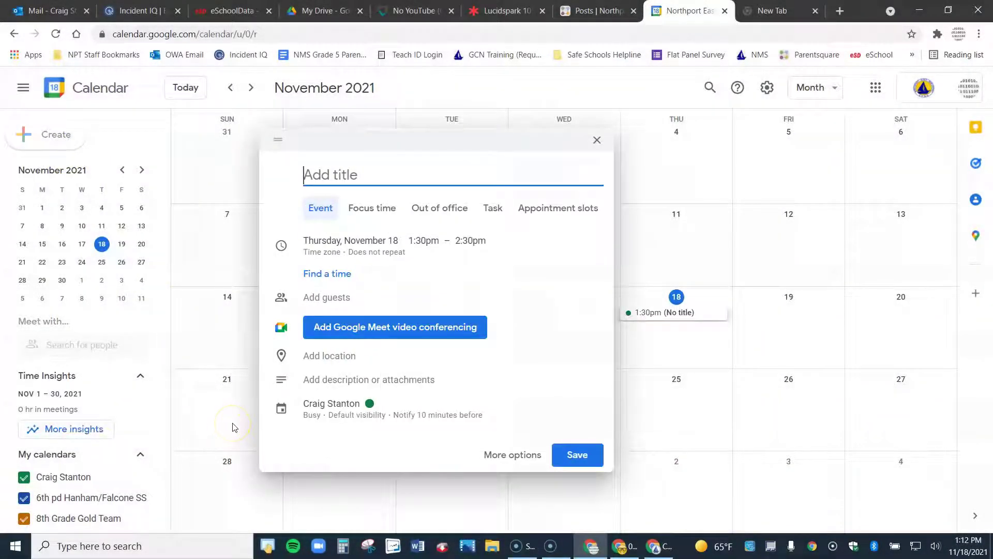
{"action": "type", "text": "Parent Conference"}
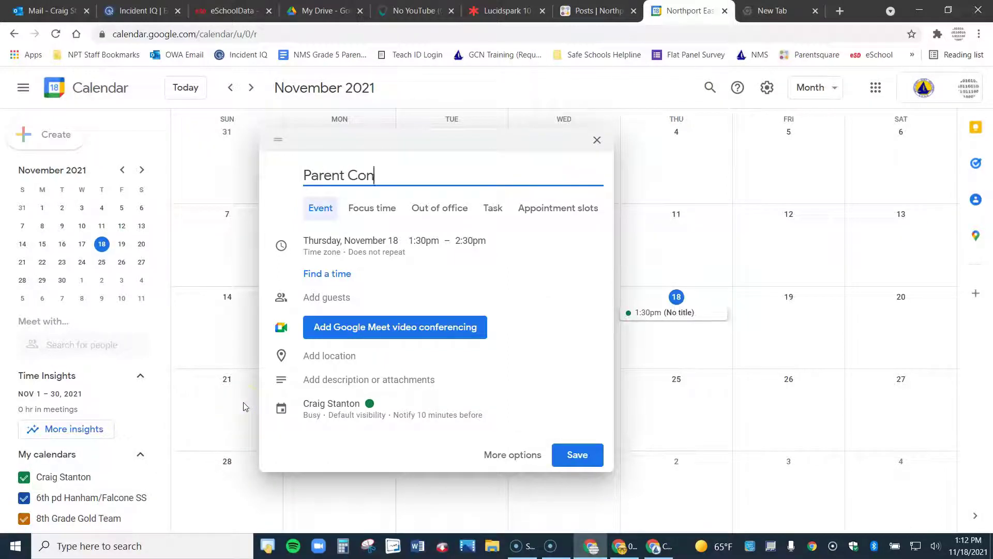
{"action": "type", "text": "s"}
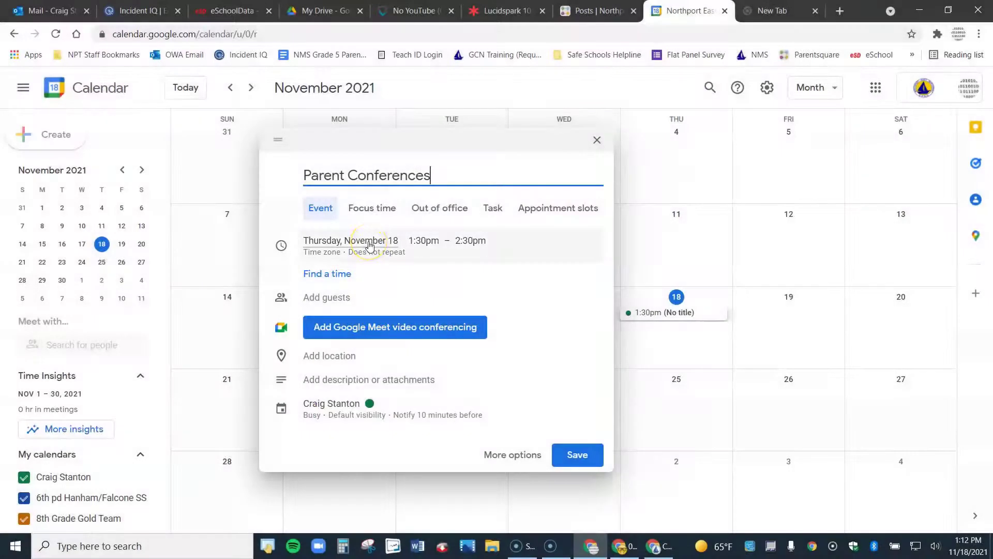
{"action": "left_click", "coordinate": [369, 246]}
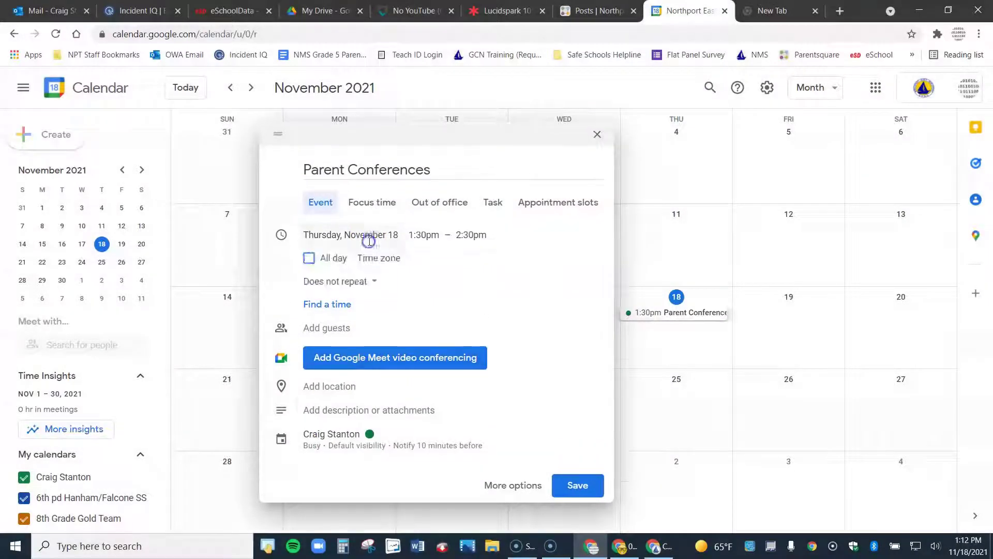
{"action": "left_click", "coordinate": [368, 236]}
{"action": "left_click", "coordinate": [367, 372]}
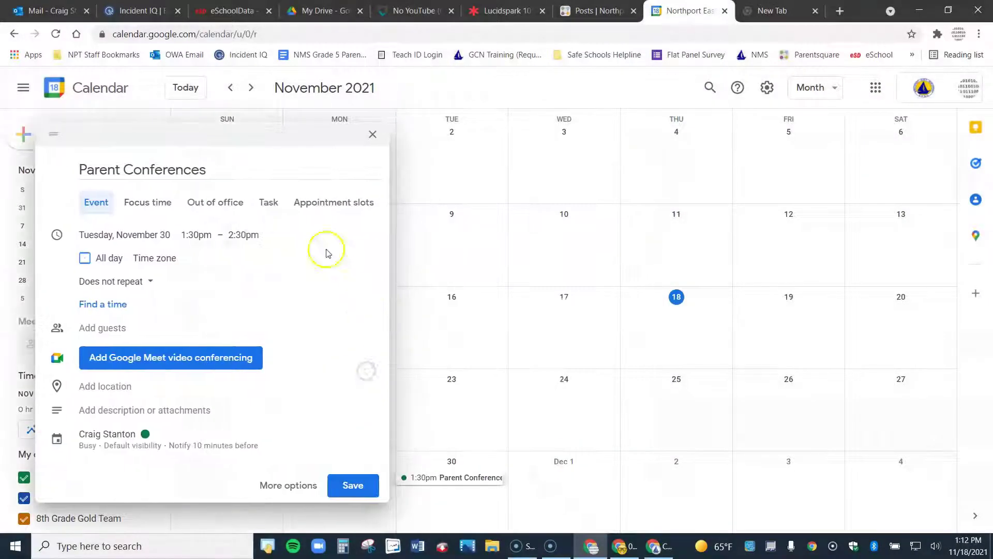
Step: Set the event to run from 8:00am to 3:00pm
{"action": "left_click", "coordinate": [195, 235]}
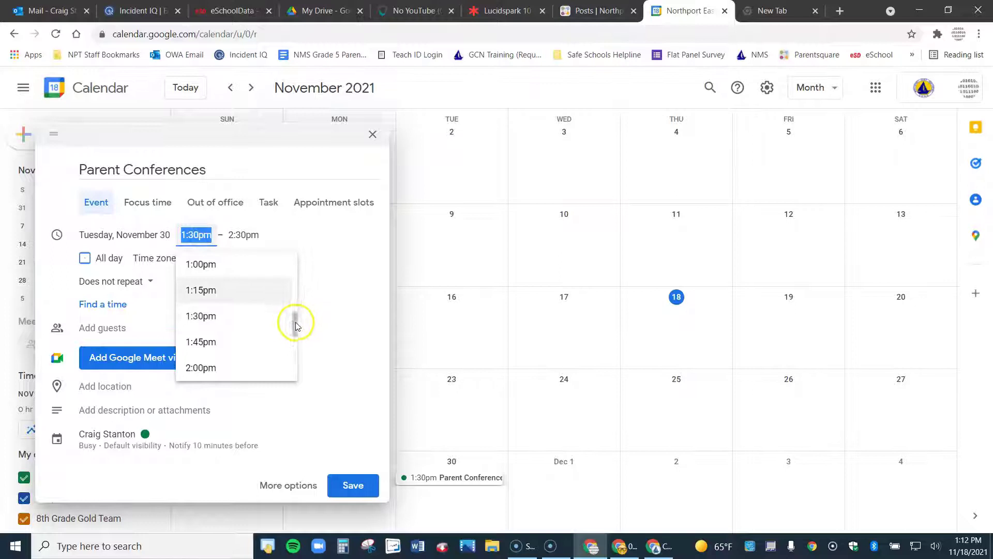
{"action": "left_click_drag", "start_coordinate": [295, 319], "coordinate": [299, 300]}
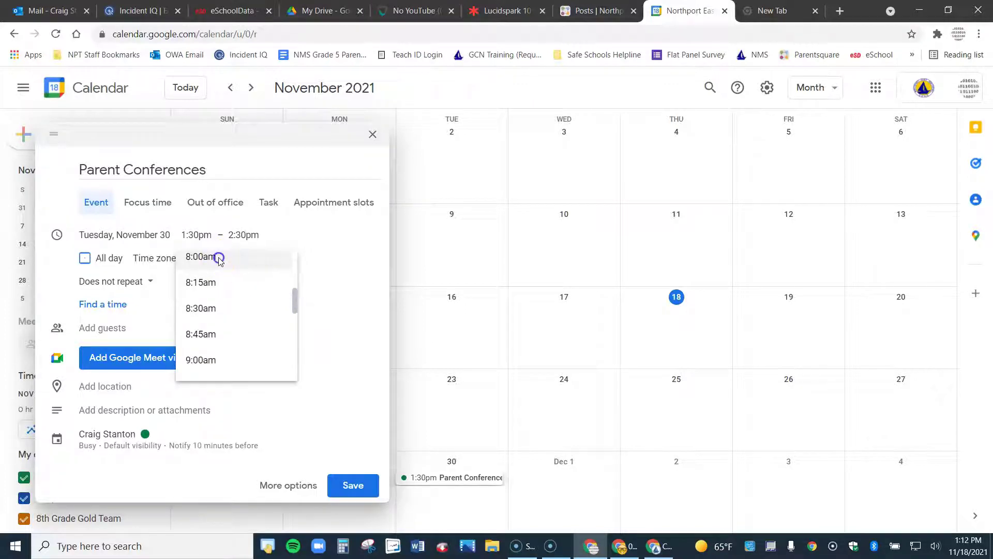
{"action": "left_click", "coordinate": [220, 259]}
{"action": "left_click", "coordinate": [242, 235]}
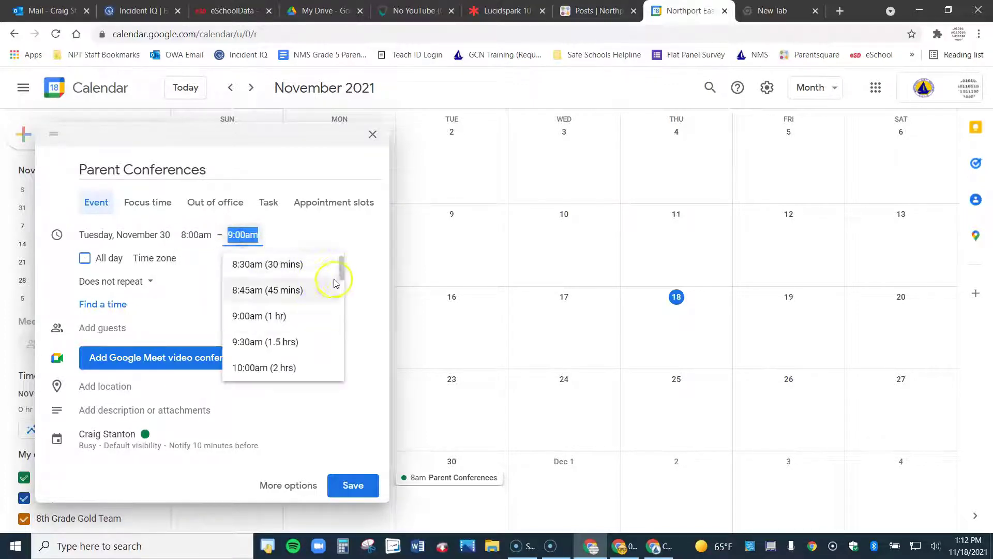
{"action": "left_click_drag", "start_coordinate": [340, 269], "coordinate": [340, 296]}
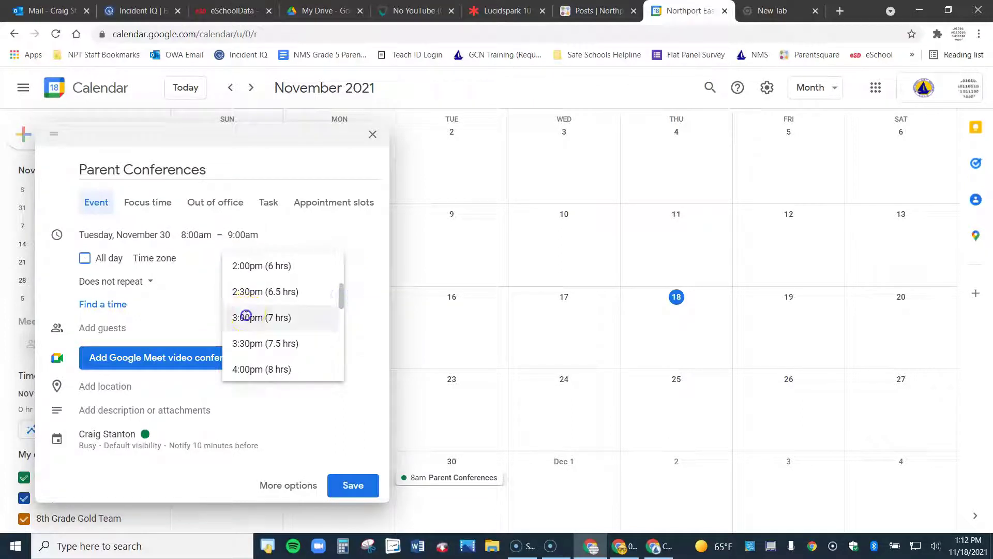
{"action": "left_click", "coordinate": [248, 317]}
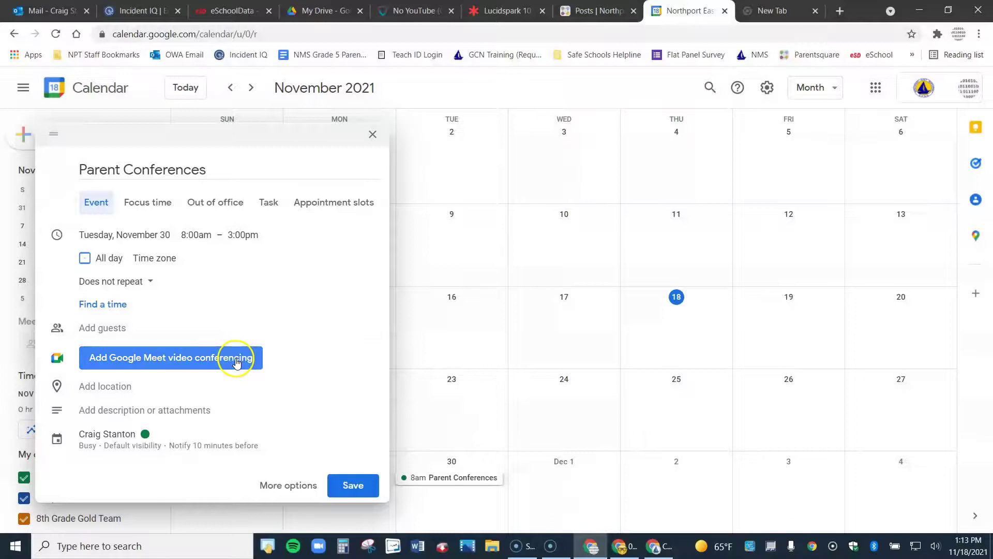
Step: Add Google Meet conferencing with Quick access turned off, then save the Parent Conferences event
{"action": "left_click", "coordinate": [237, 357]}
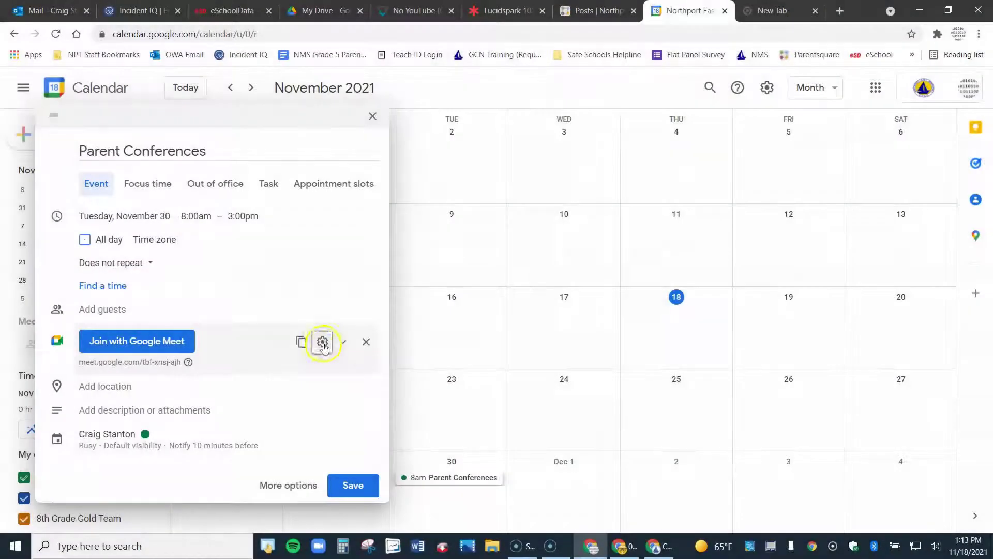
{"action": "left_click", "coordinate": [323, 342]}
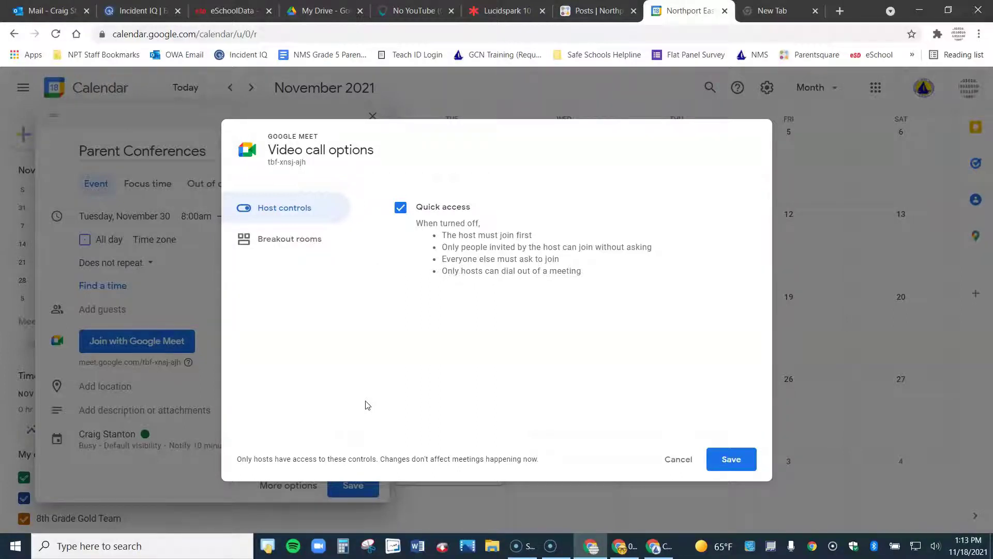
{"action": "left_click", "coordinate": [401, 207]}
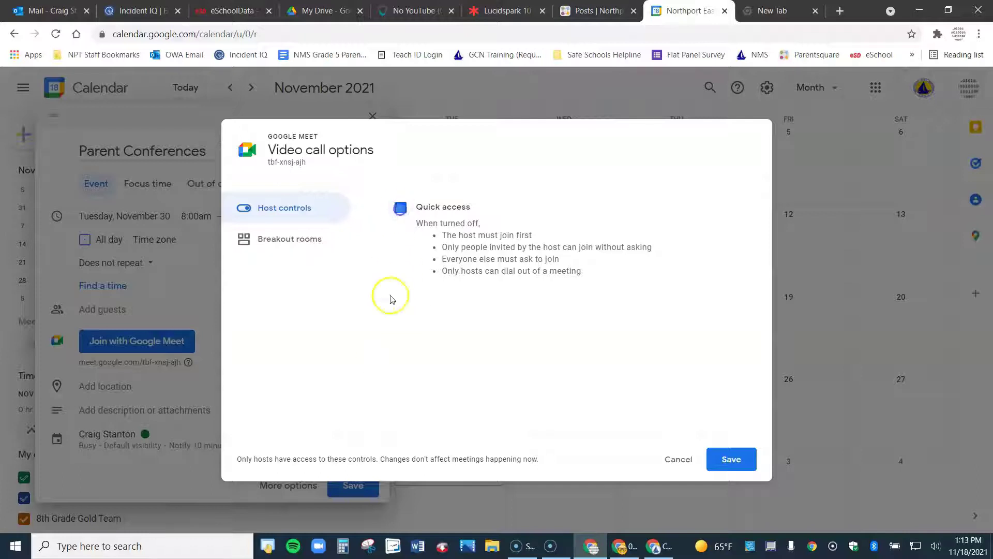
{"action": "left_click", "coordinate": [732, 458]}
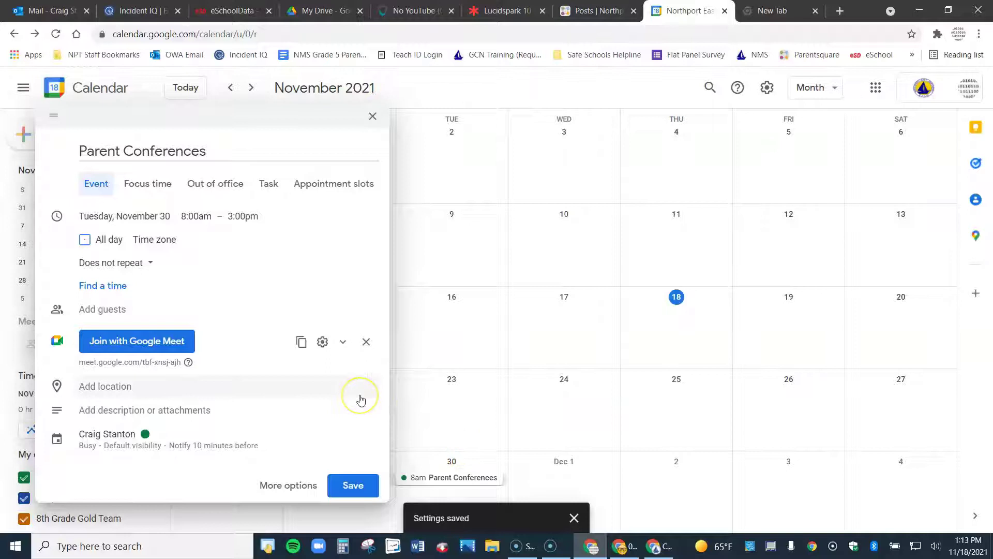
{"action": "left_click", "coordinate": [369, 486]}
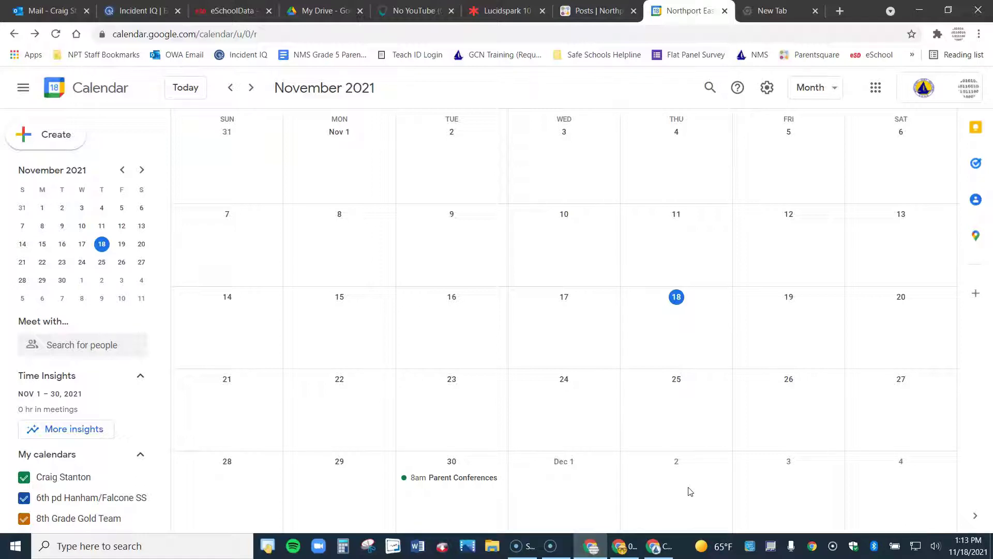
Step: Copy the Parent Conferences event's conference info from its details card, then close the card
{"action": "left_click", "coordinate": [480, 478]}
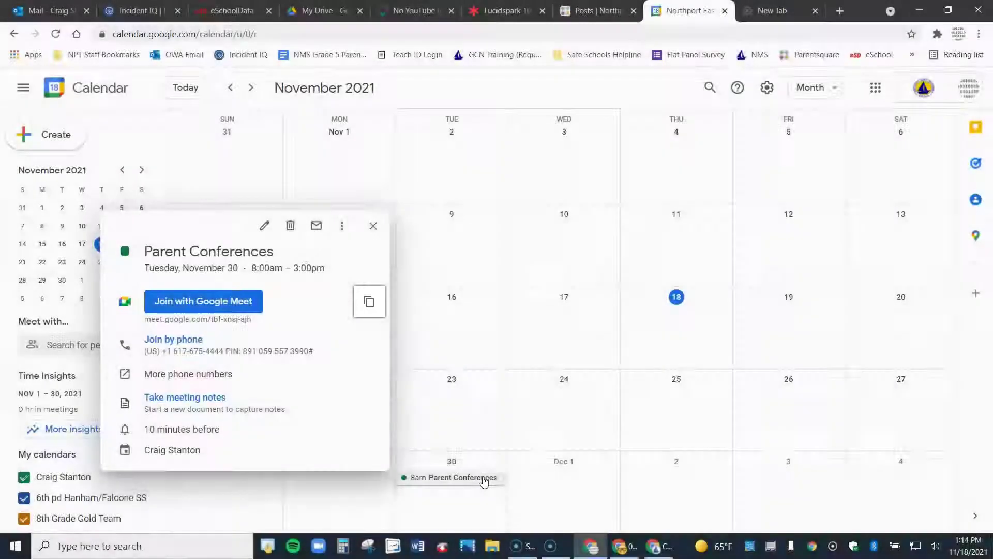
{"action": "left_click", "coordinate": [369, 303]}
{"action": "left_click", "coordinate": [373, 225]}
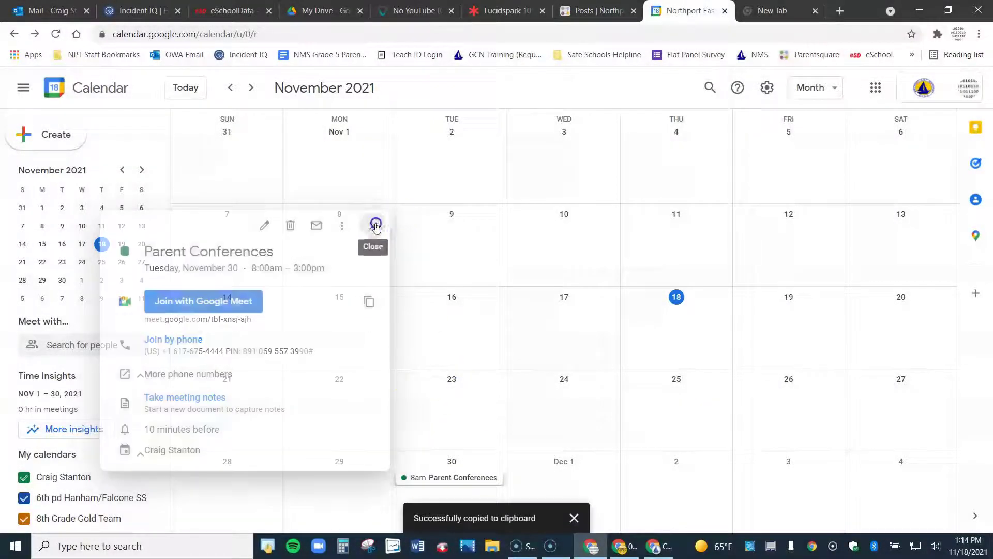
Step: Start a new ParentSquare post addressed to Test 2
{"action": "left_click", "coordinate": [590, 20]}
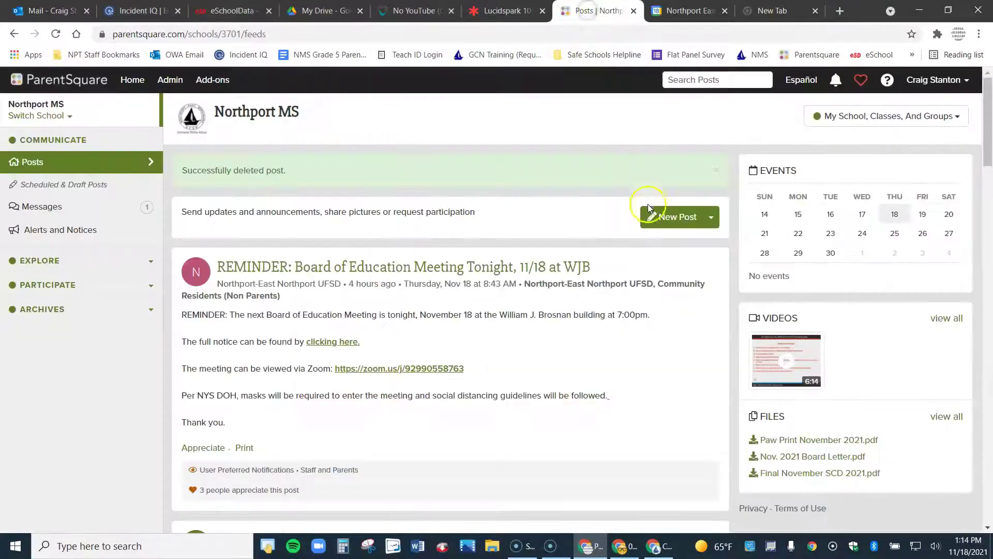
{"action": "left_click", "coordinate": [668, 218]}
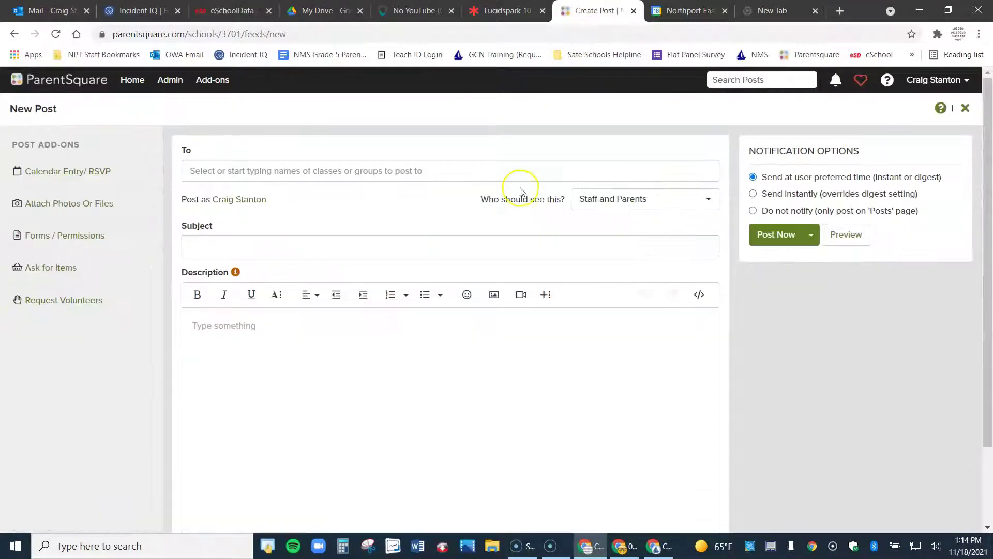
{"action": "left_click", "coordinate": [398, 172]}
{"action": "type", "text": "test"}
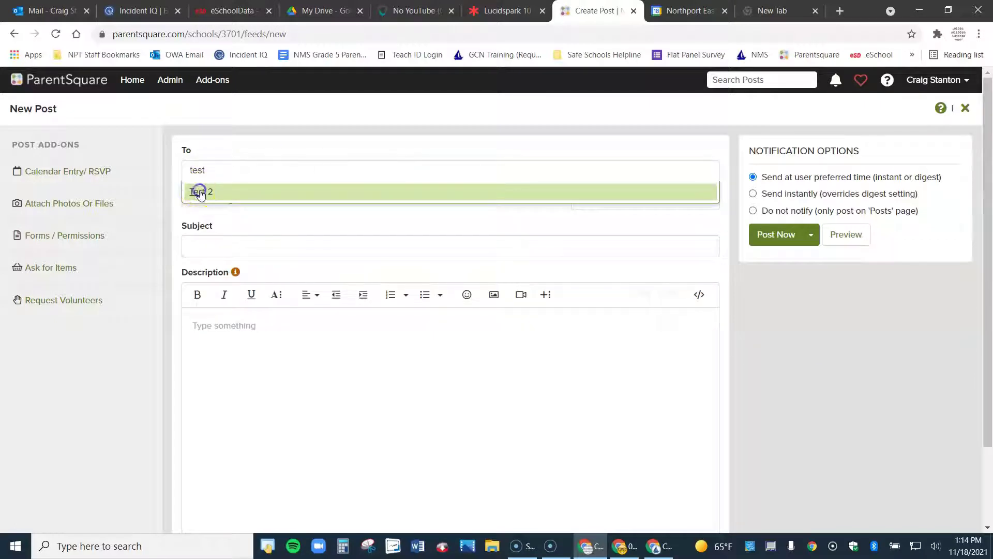
{"action": "left_click", "coordinate": [197, 192]}
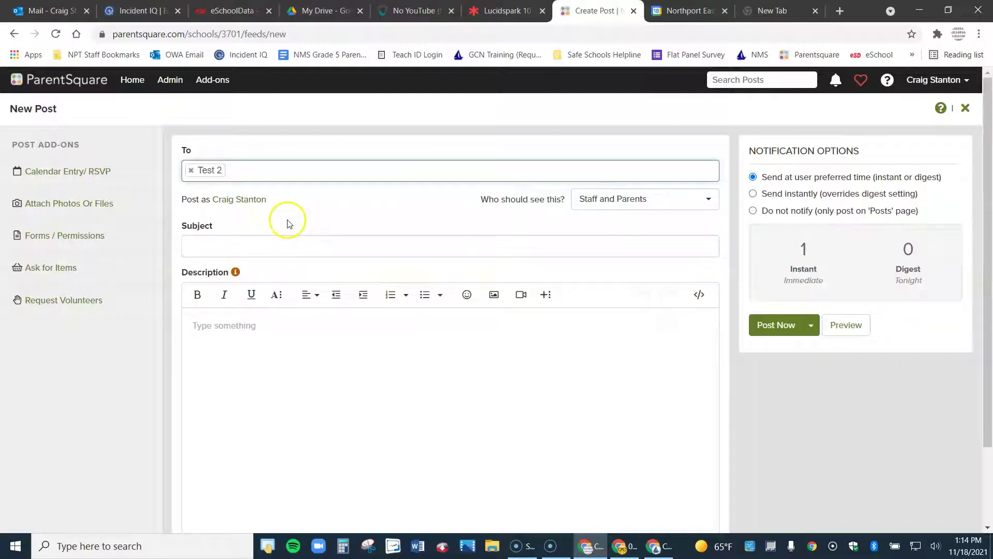
Step: Enter the subject 'Parent Conference' and add a blank line in the description
{"action": "left_click", "coordinate": [272, 245]}
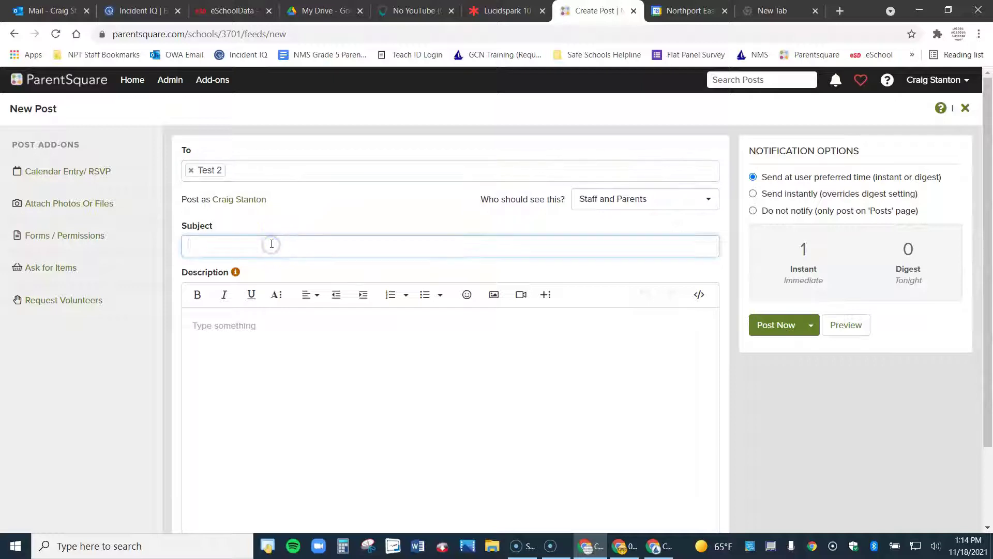
{"action": "type", "text": "Parent Conferences"}
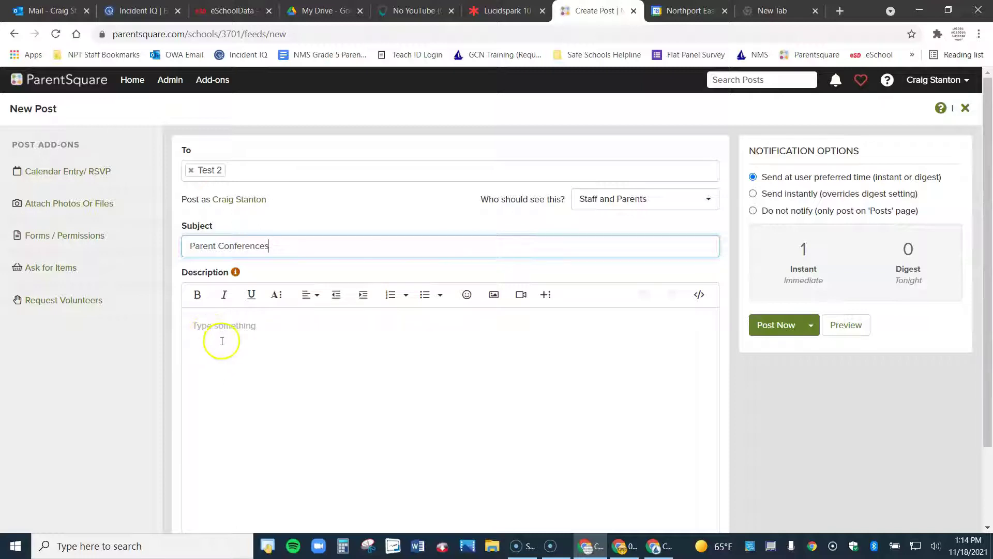
{"action": "left_click", "coordinate": [266, 327]}
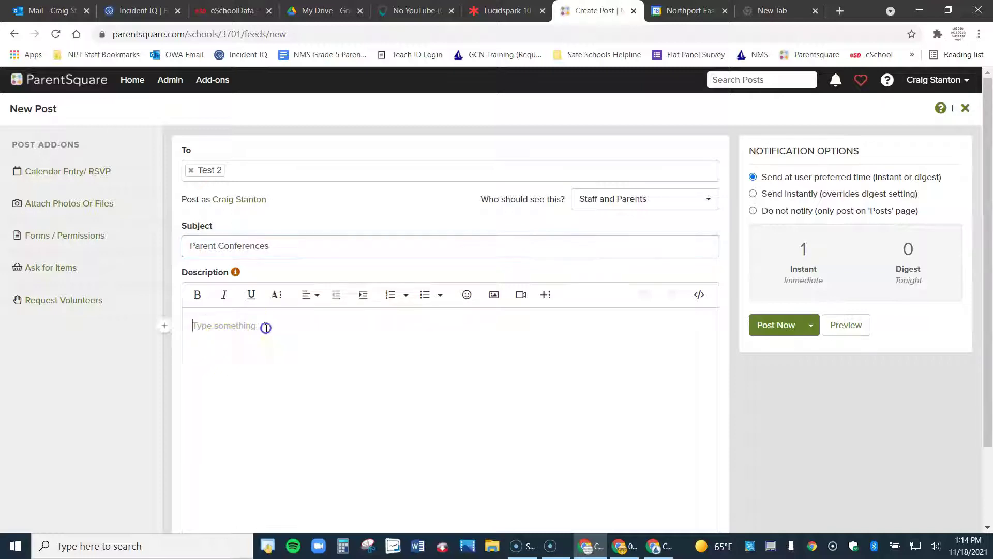
{"action": "key", "text": "Return"}
{"action": "key", "text": "Return"}
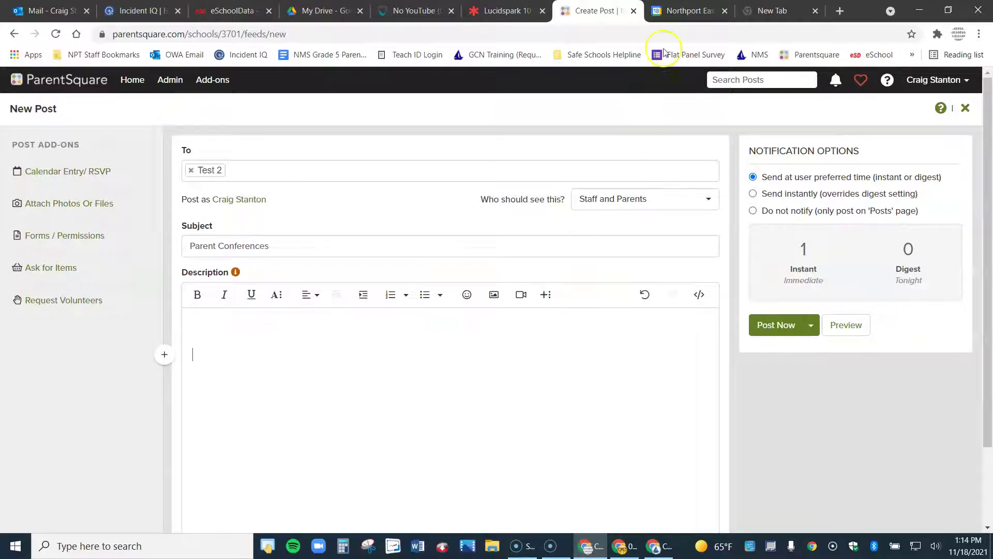
Step: Copy the Parent Conferences event's Meet joining info again from Google Calendar
{"action": "left_click", "coordinate": [682, 10]}
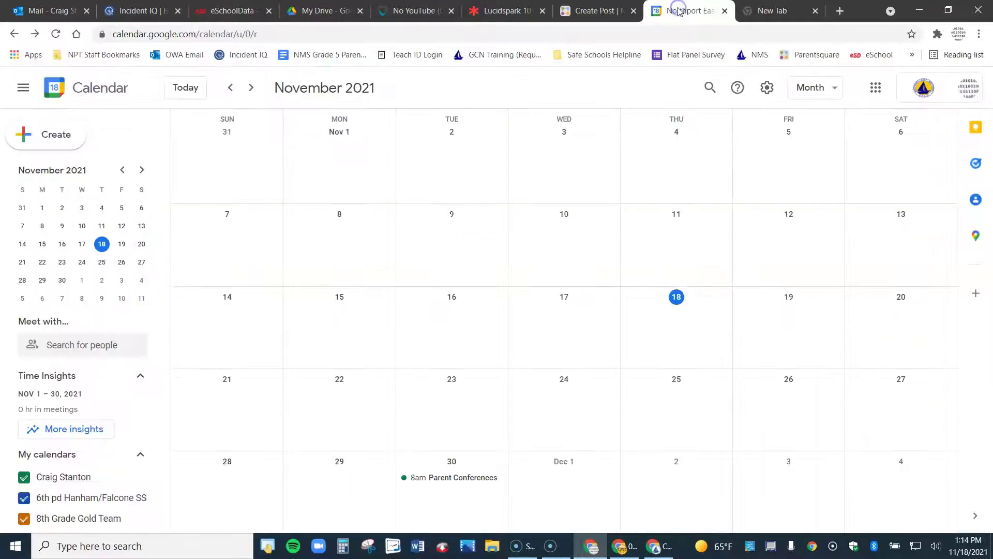
{"action": "left_click", "coordinate": [449, 478]}
{"action": "left_click", "coordinate": [372, 301]}
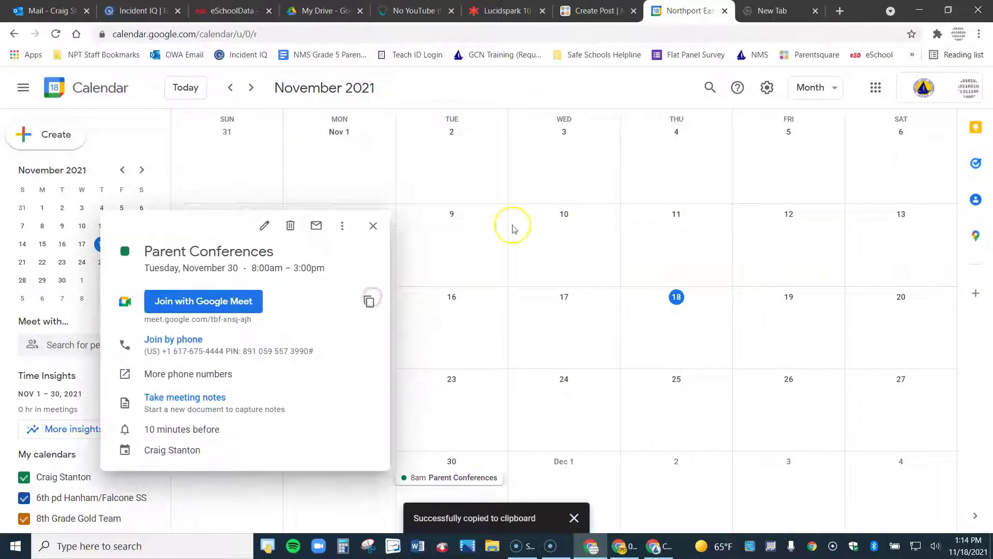
Step: Paste the Meet joining info into the post description and delete its date line
{"action": "left_click", "coordinate": [595, 12]}
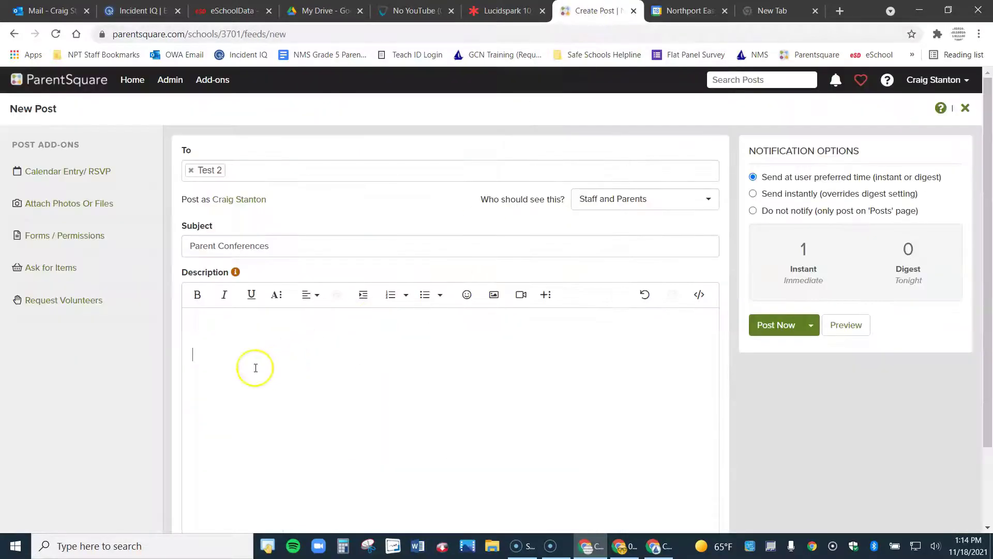
{"action": "right_click", "coordinate": [231, 356]}
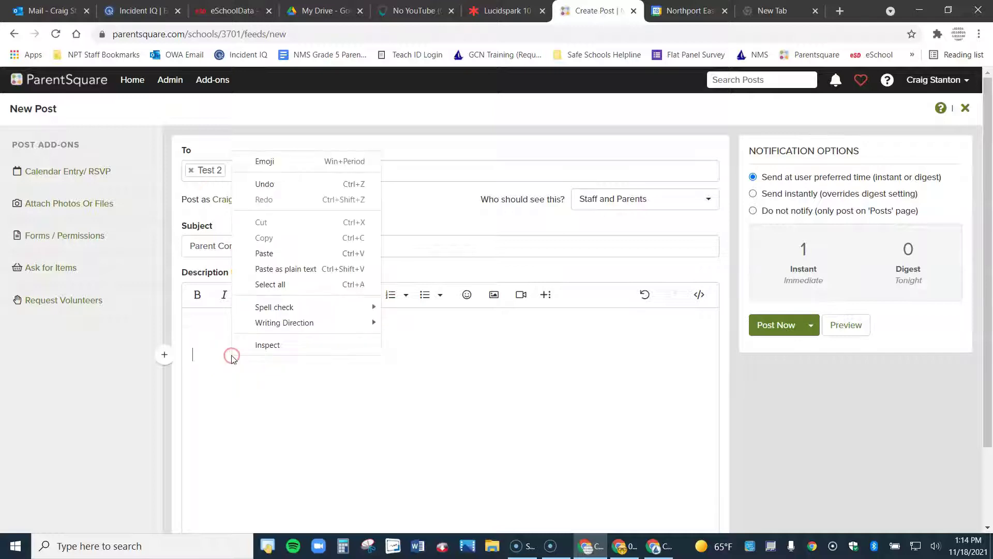
{"action": "left_click", "coordinate": [265, 253]}
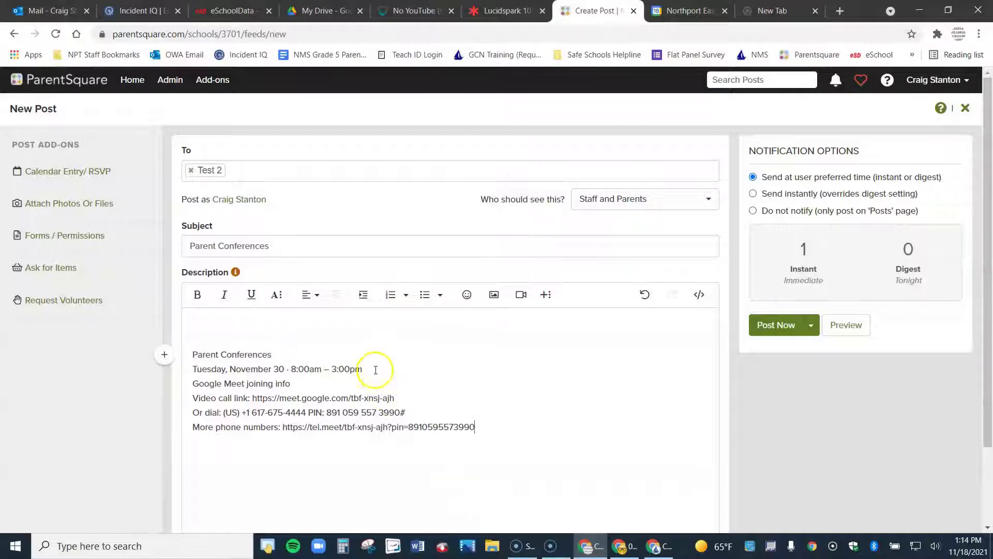
{"action": "left_click_drag", "start_coordinate": [363, 370], "coordinate": [184, 369]}
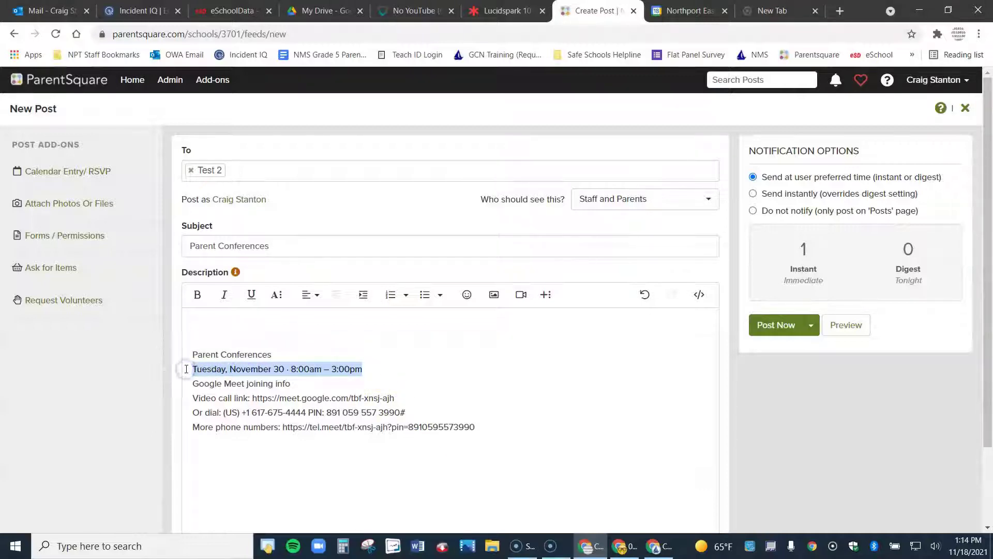
{"action": "key", "text": "BackSpace"}
{"action": "key", "text": "BackSpace"}
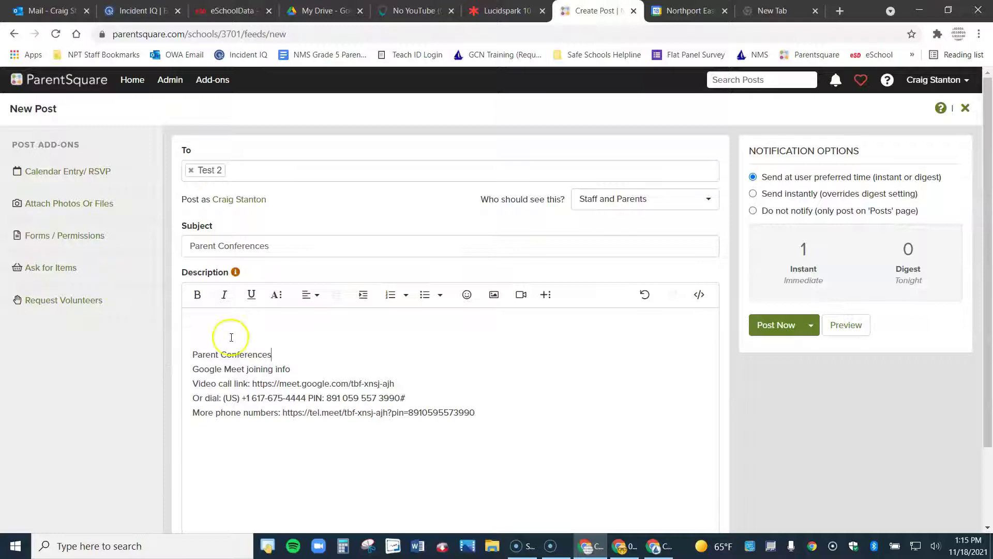
Step: Bold the 'Parent Conferences' first line and select the video call URL
{"action": "left_click_drag", "start_coordinate": [271, 355], "coordinate": [181, 354]}
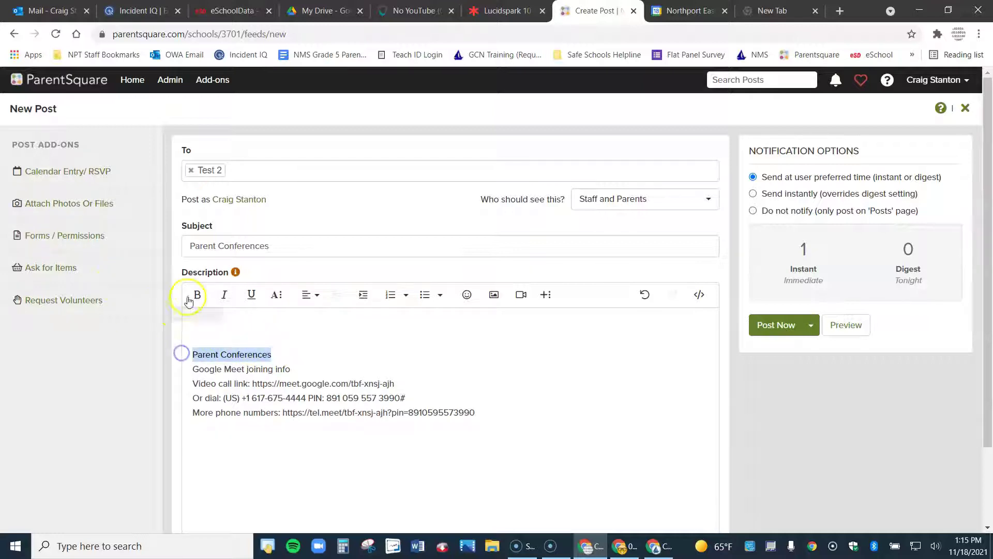
{"action": "left_click", "coordinate": [188, 301]}
{"action": "left_click", "coordinate": [388, 366]}
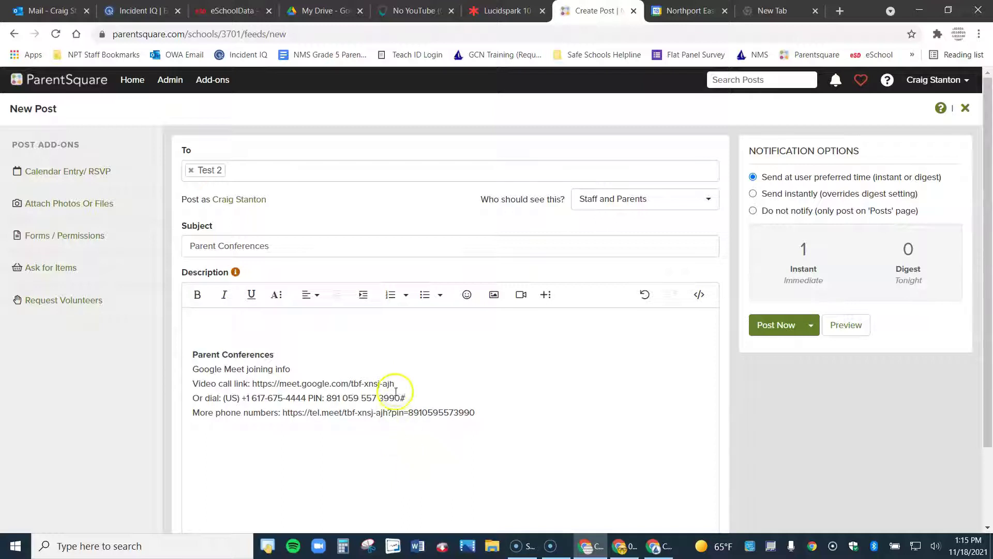
{"action": "left_click_drag", "start_coordinate": [394, 383], "coordinate": [258, 383]}
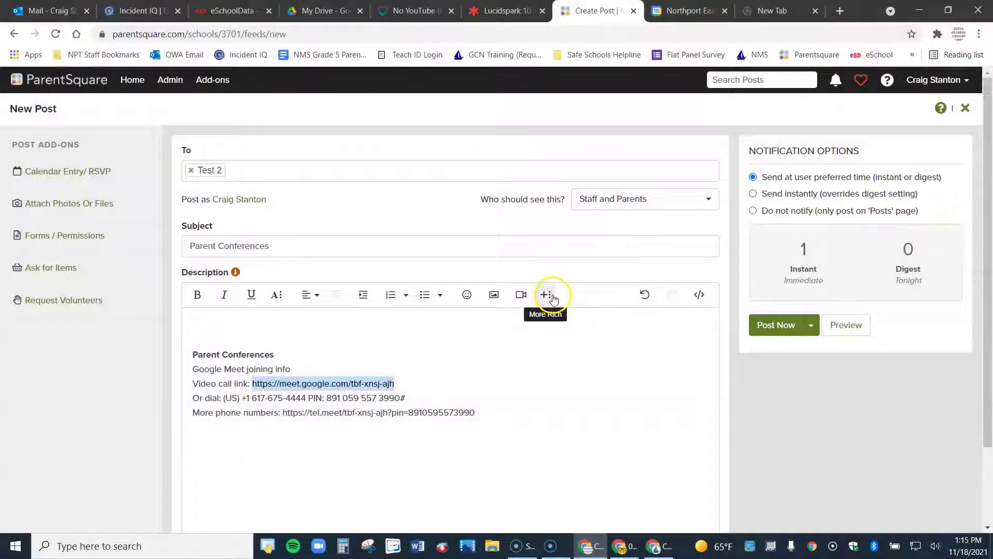
Step: Turn the meet.google.com URL into a hyperlink pointing to that same copied address
{"action": "right_click", "coordinate": [348, 384]}
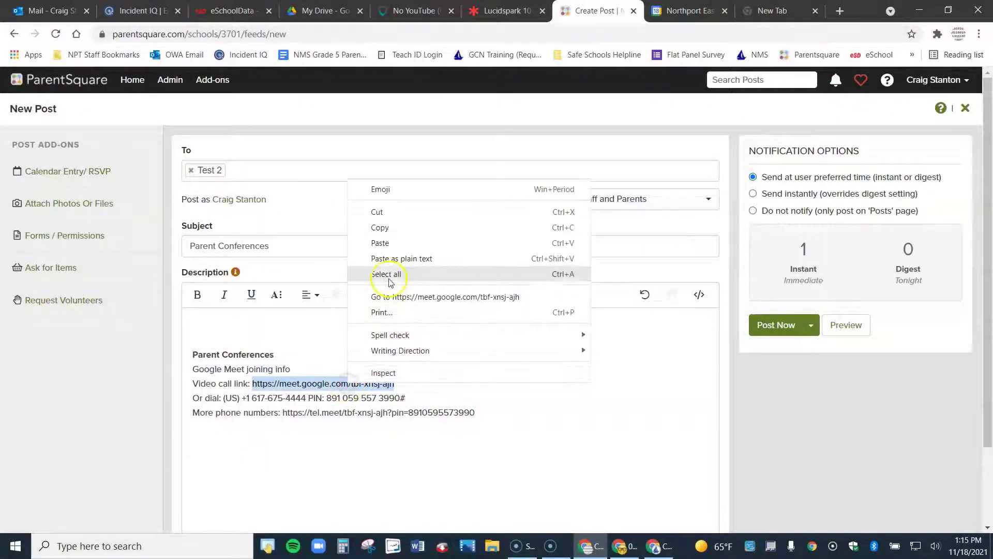
{"action": "left_click", "coordinate": [385, 229]}
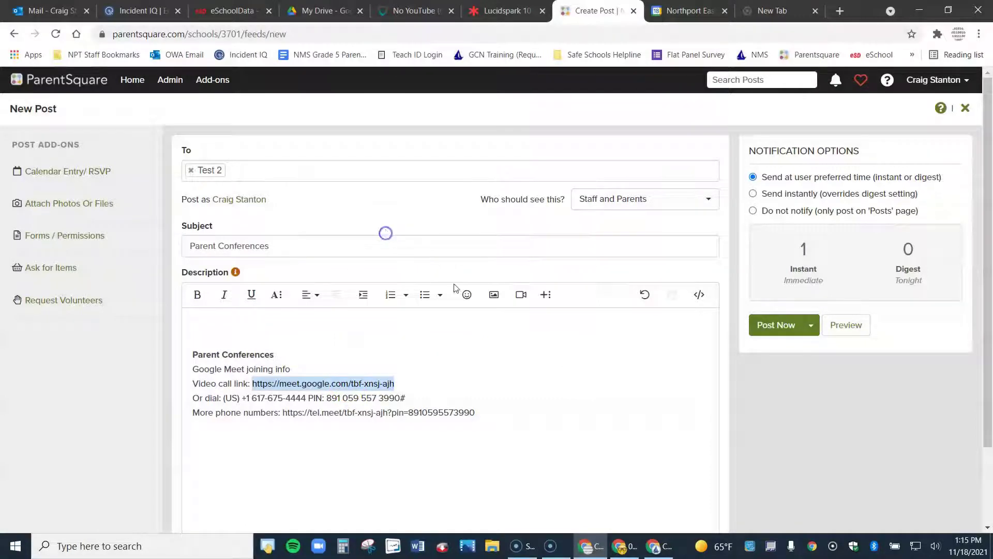
{"action": "left_click", "coordinate": [547, 295]}
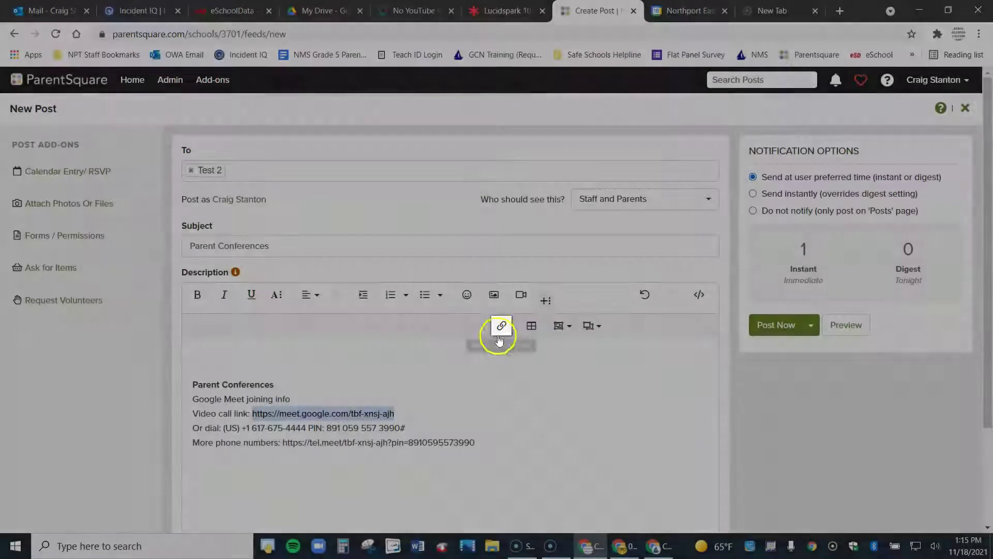
{"action": "left_click", "coordinate": [499, 339]}
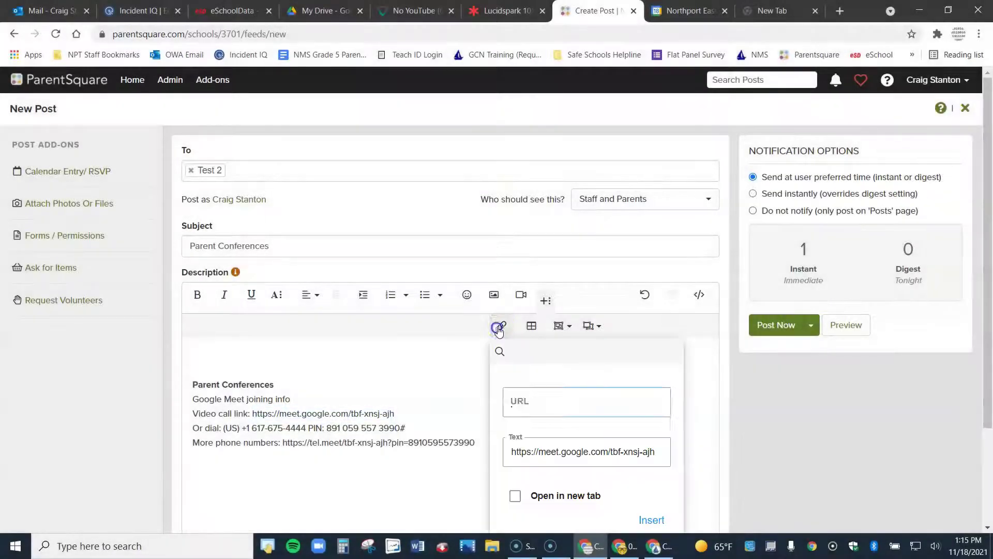
{"action": "left_click", "coordinate": [555, 409]}
{"action": "right_click", "coordinate": [559, 410]}
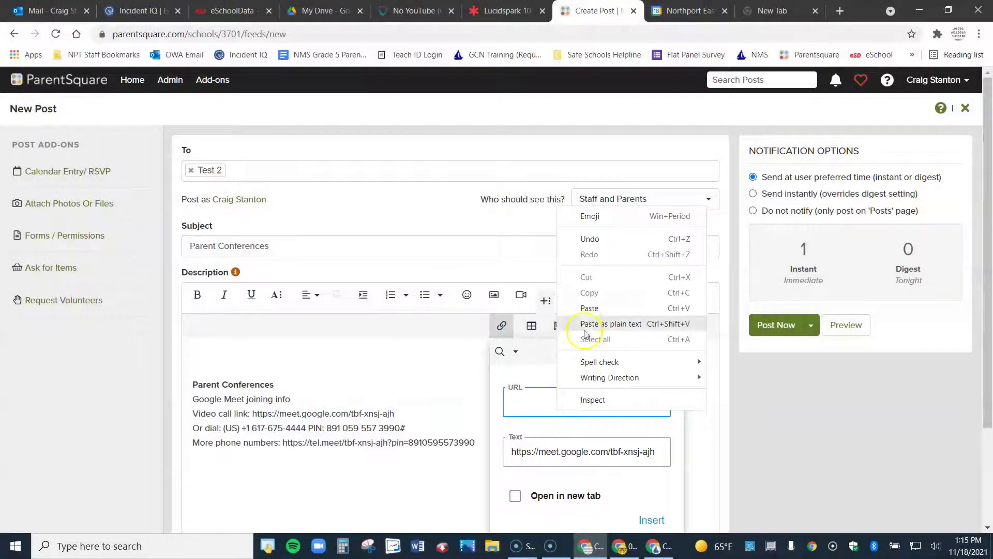
{"action": "left_click", "coordinate": [589, 308]}
{"action": "left_click", "coordinate": [652, 520]}
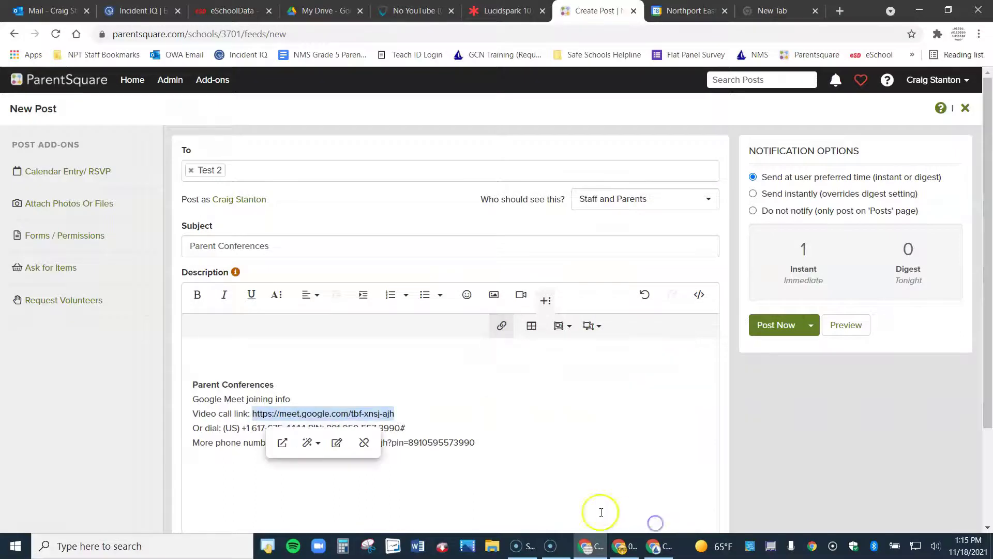
{"action": "left_click", "coordinate": [545, 495]}
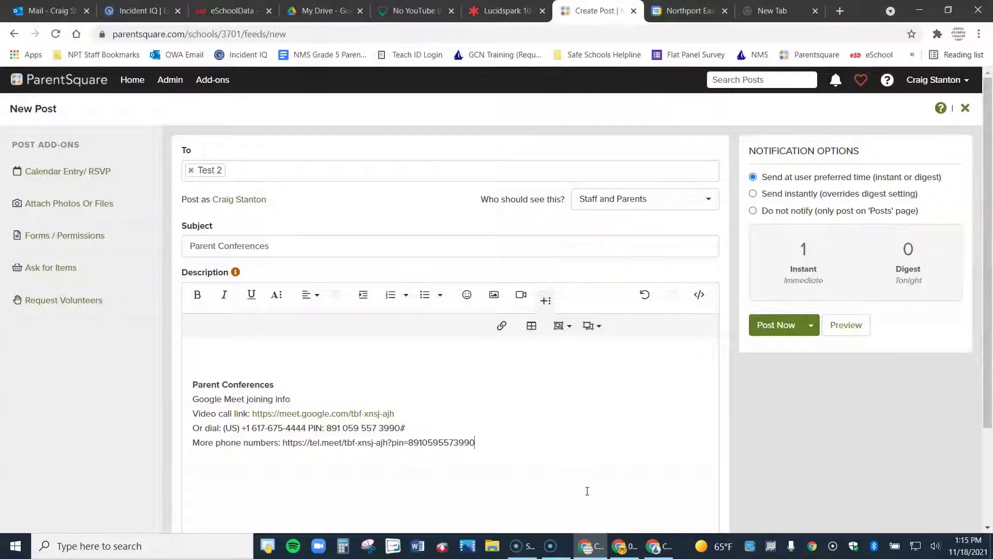
Step: Publish the Parent Conferences post to Test 2, entering OK to confirm
{"action": "left_click", "coordinate": [636, 493]}
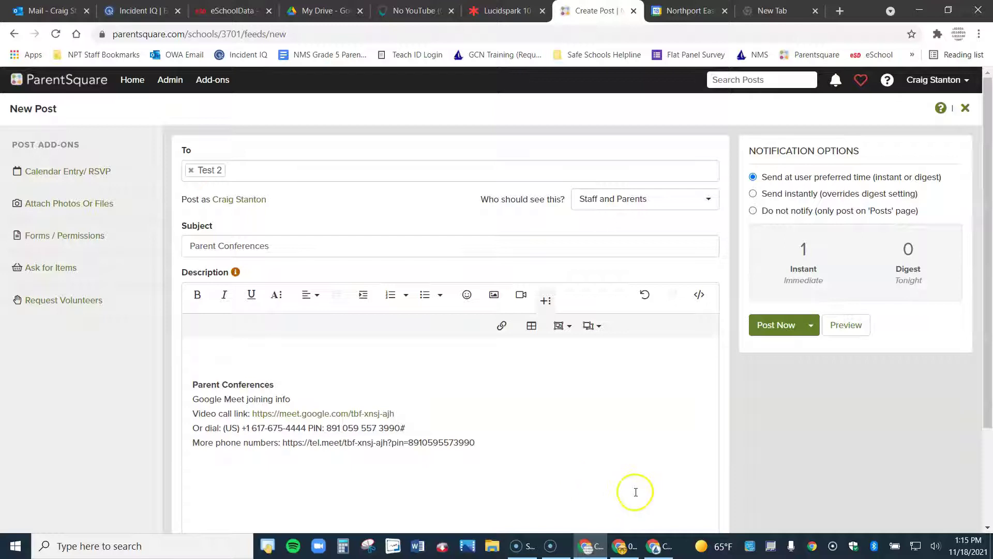
{"action": "left_click", "coordinate": [773, 326]}
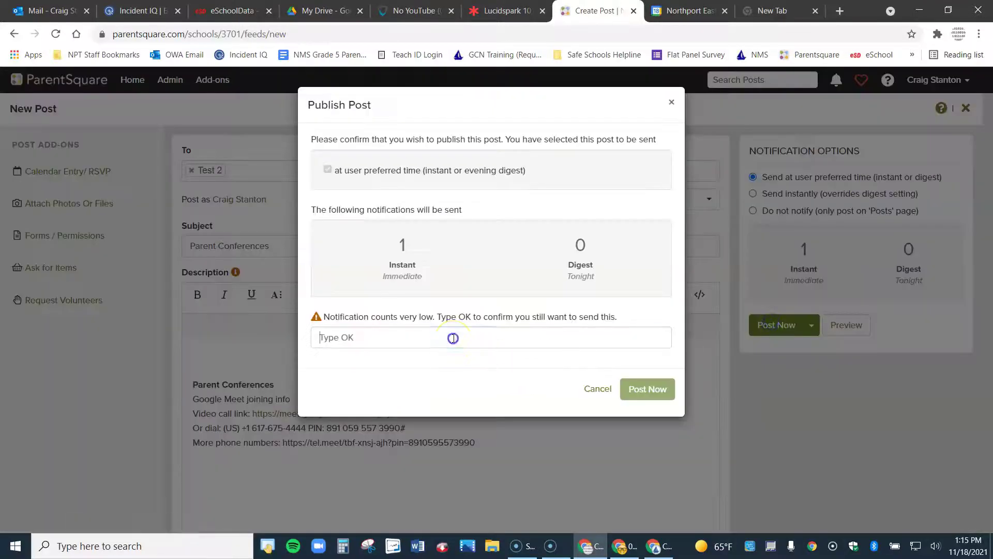
{"action": "left_click", "coordinate": [453, 337]}
{"action": "type", "text": "OK"}
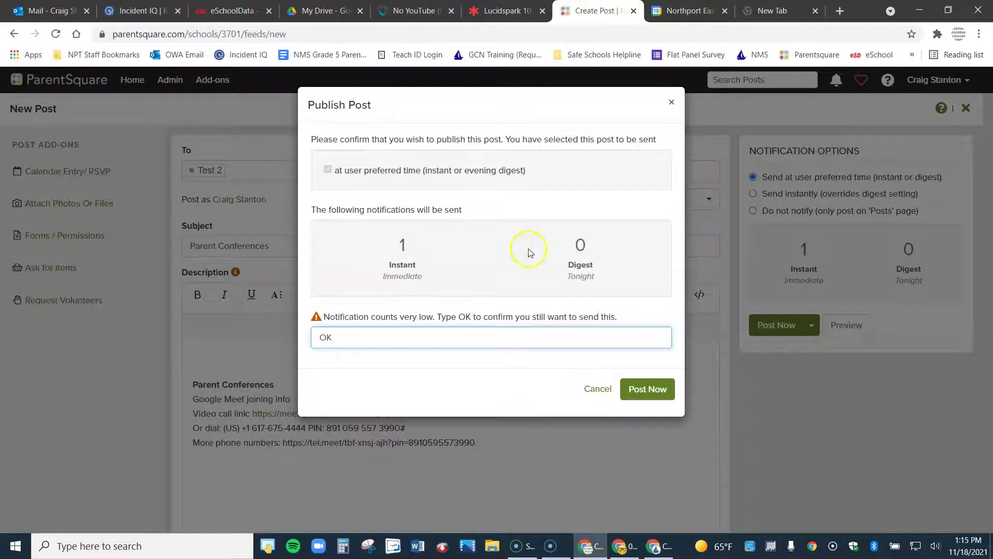
{"action": "left_click", "coordinate": [658, 388]}
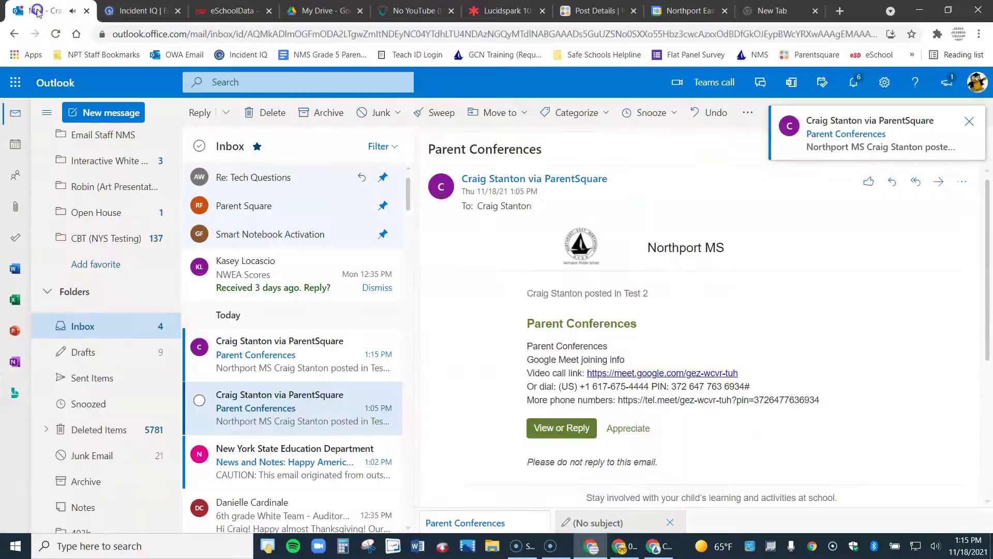
Step: Open the 1:15 PM Parent Conferences notification email in the Outlook inbox
{"action": "left_click", "coordinate": [37, 12]}
{"action": "left_click", "coordinate": [232, 355]}
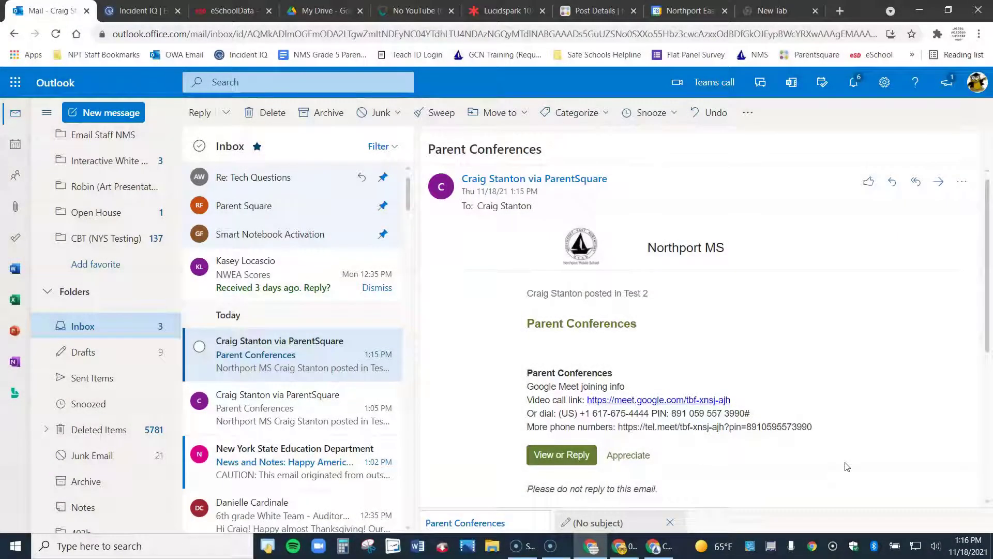
Step: Join the Google Meet call from the November 30 Parent Conferences calendar event
{"action": "left_click", "coordinate": [678, 13]}
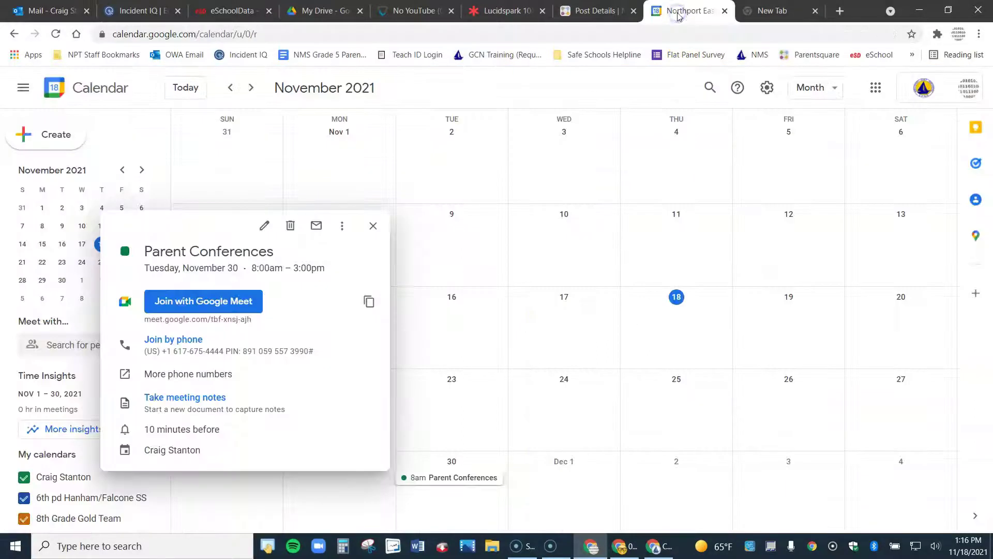
{"action": "left_click", "coordinate": [373, 226]}
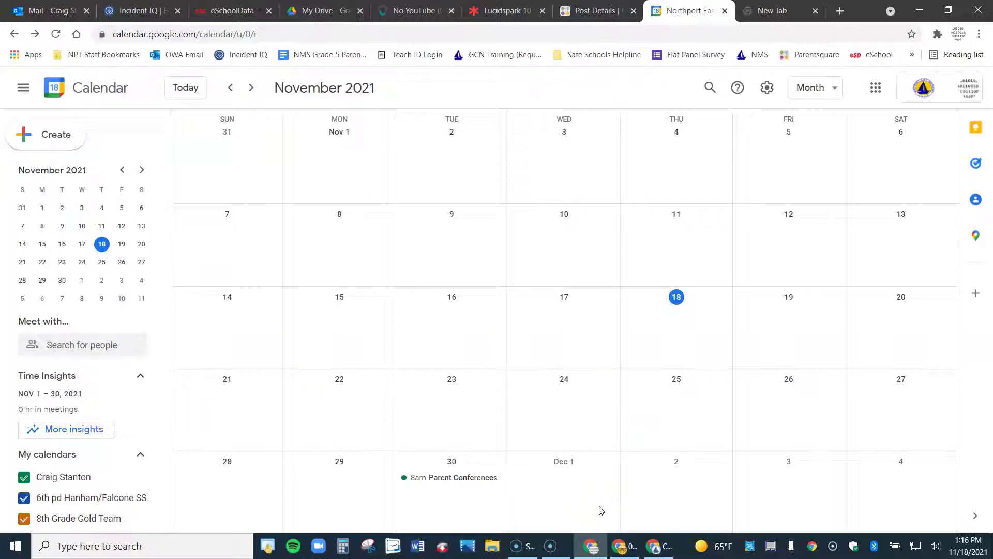
{"action": "left_click", "coordinate": [468, 480]}
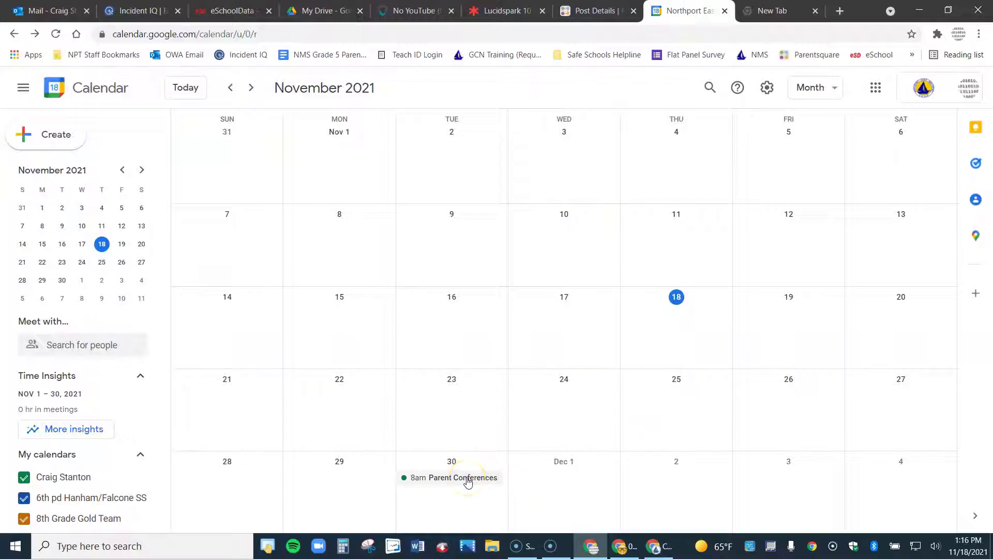
{"action": "left_click", "coordinate": [469, 481]}
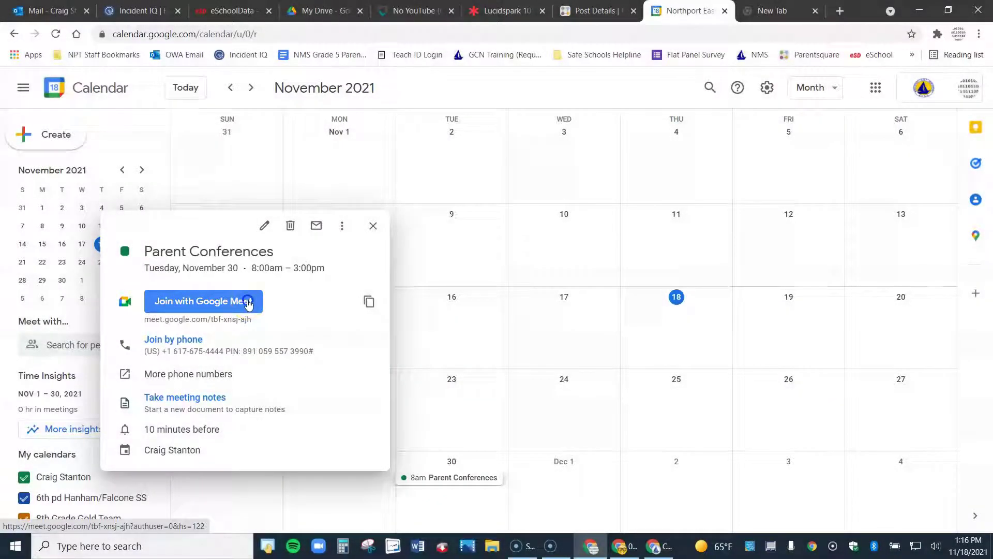
{"action": "left_click", "coordinate": [249, 303]}
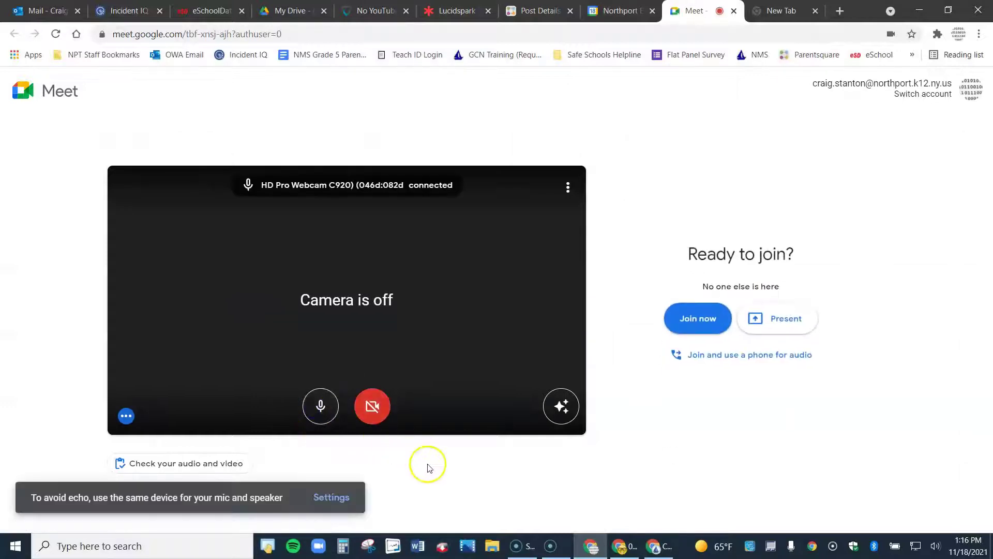
{"action": "left_click", "coordinate": [321, 406]}
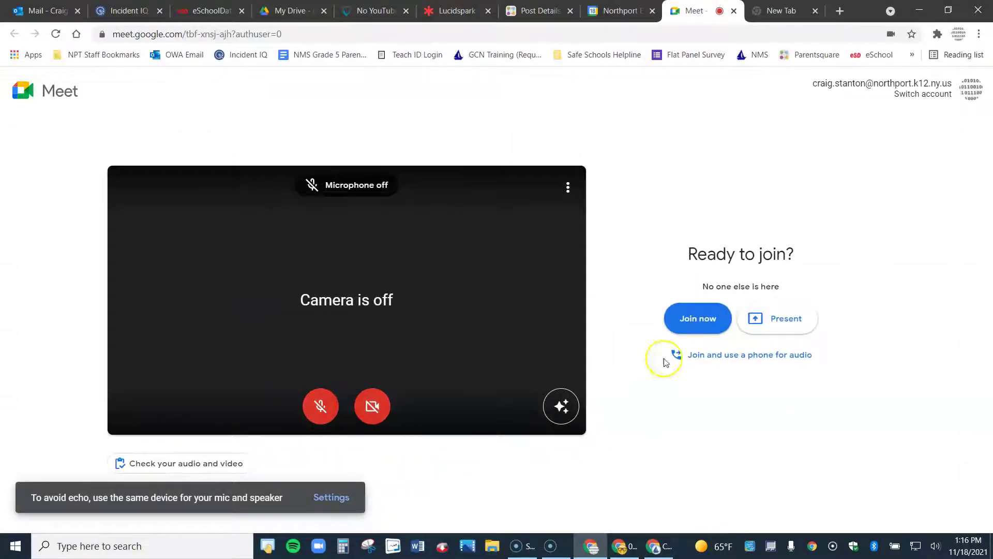
{"action": "left_click", "coordinate": [699, 317]}
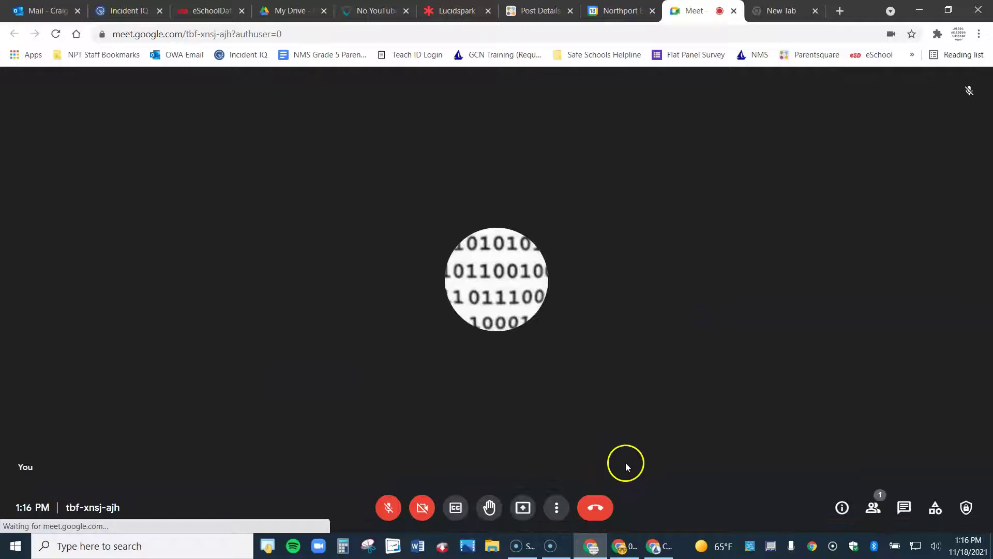